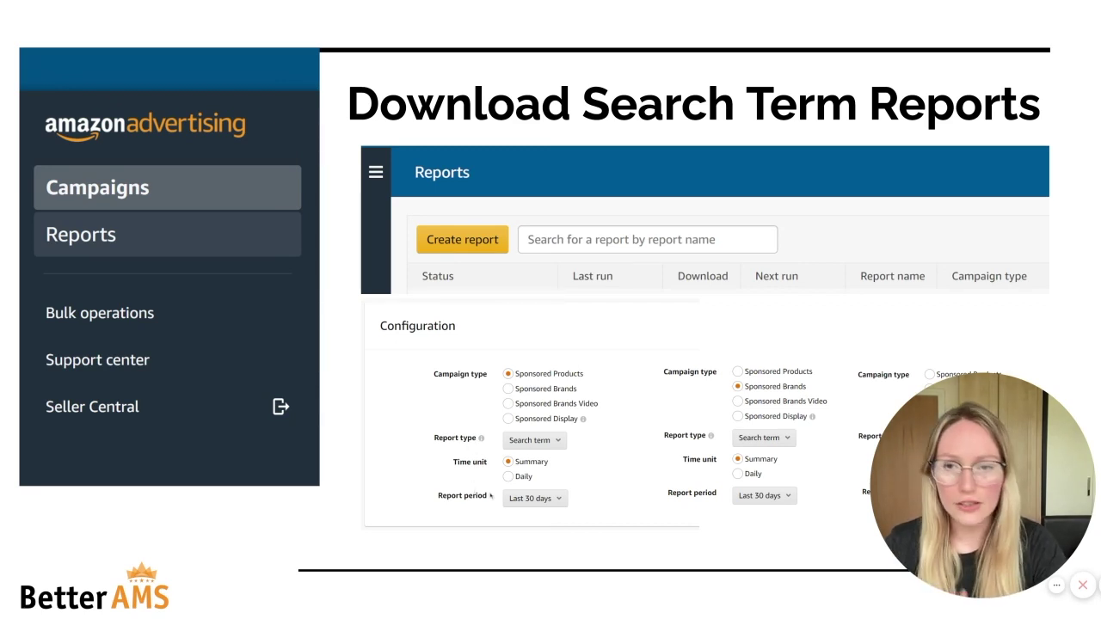
Advance the presentation past the Download Search Term Reports slide.
{"action": "key", "text": "Right"}
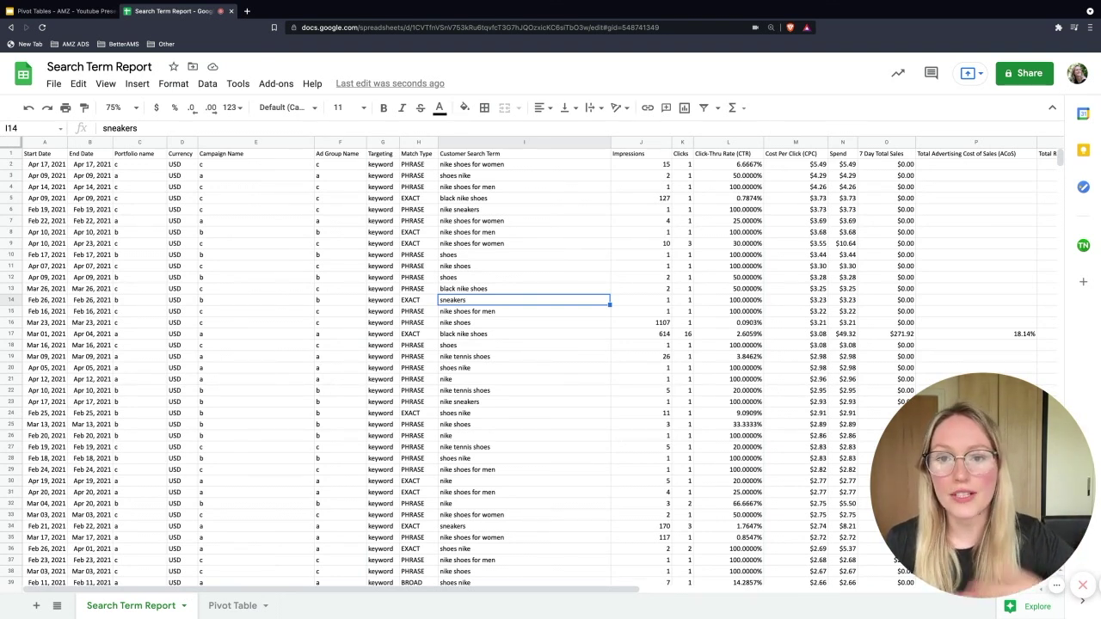
Add a filter across the Search Term Report data range A1:X19523.
{"action": "left_click_drag", "start_coordinate": [485, 175], "coordinate": [515, 245]}
{"action": "left_click_drag", "start_coordinate": [219, 175], "coordinate": [210, 305]}
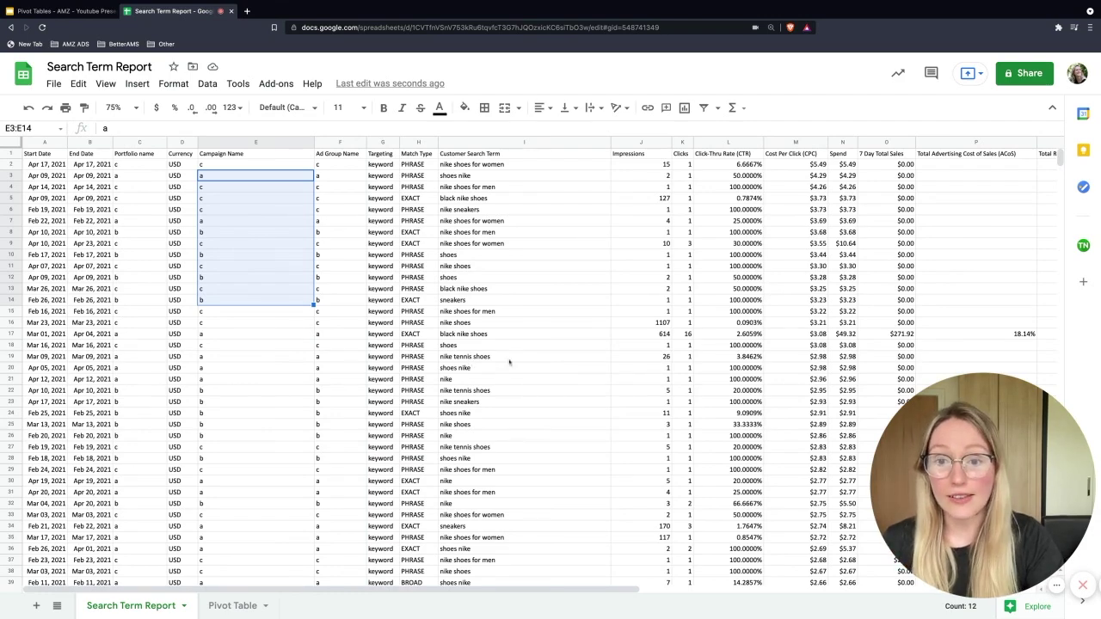
{"action": "scroll", "coordinate": [509, 368], "scroll_direction": "down", "scroll_amount": 20}
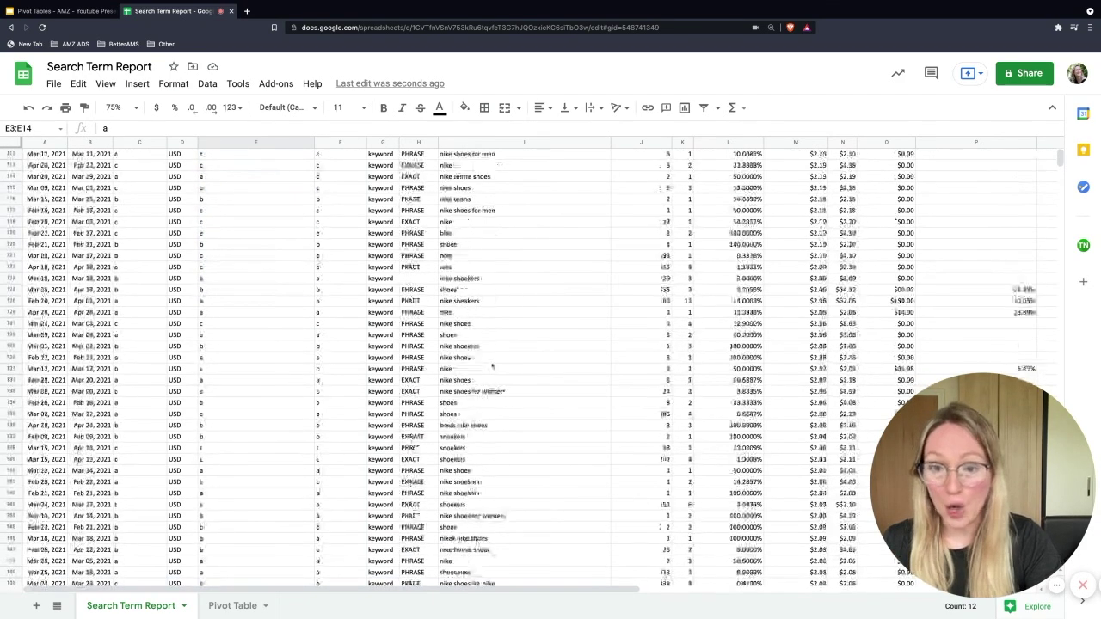
{"action": "scroll", "coordinate": [492, 365], "scroll_direction": "up", "scroll_amount": 20}
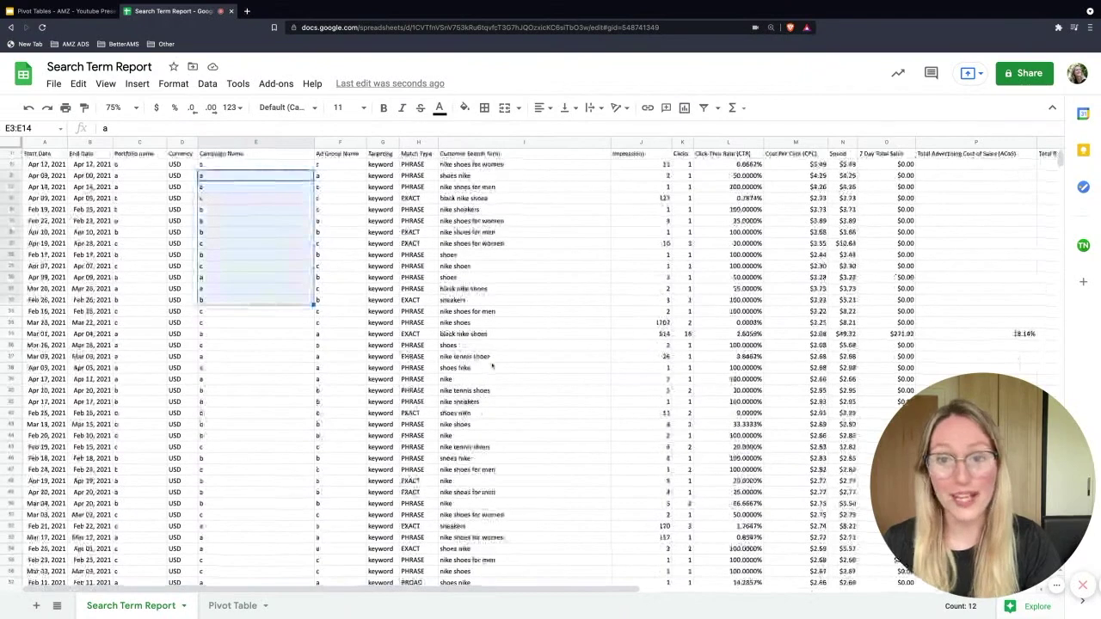
{"action": "left_click", "coordinate": [492, 356]}
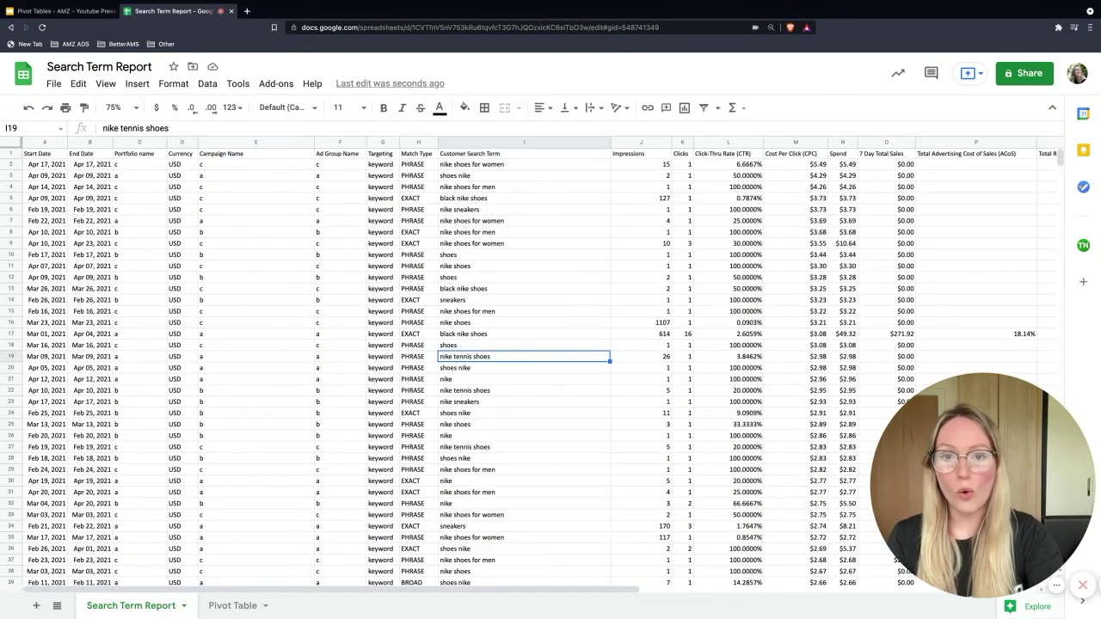
{"action": "left_click", "coordinate": [703, 108]}
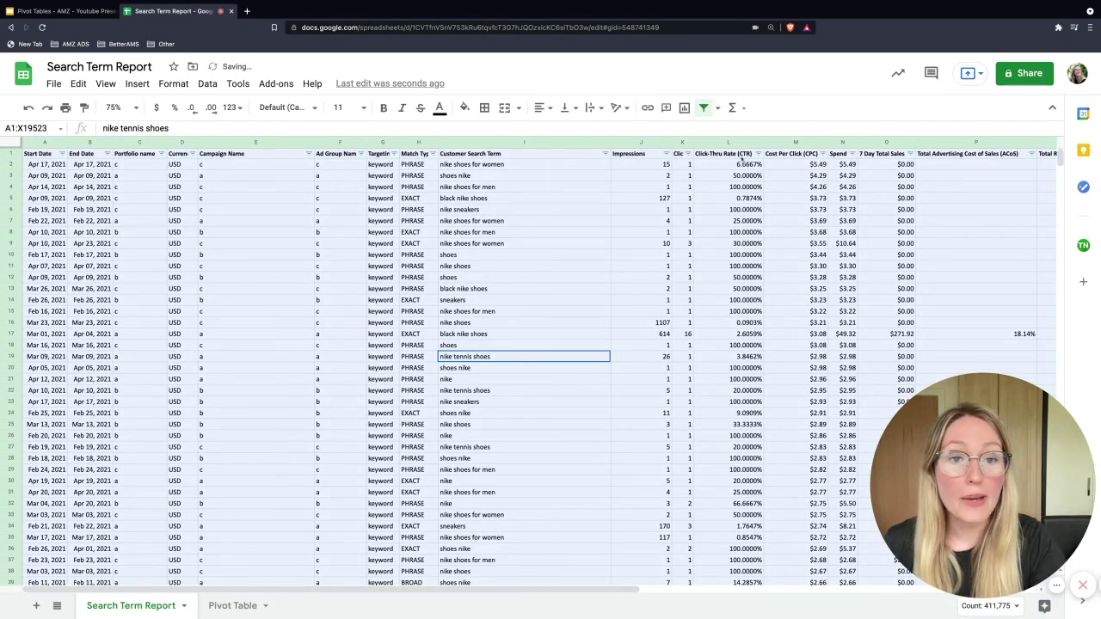
Sort the report by 7 Day Total Sales, highest first.
{"action": "left_click", "coordinate": [909, 153]}
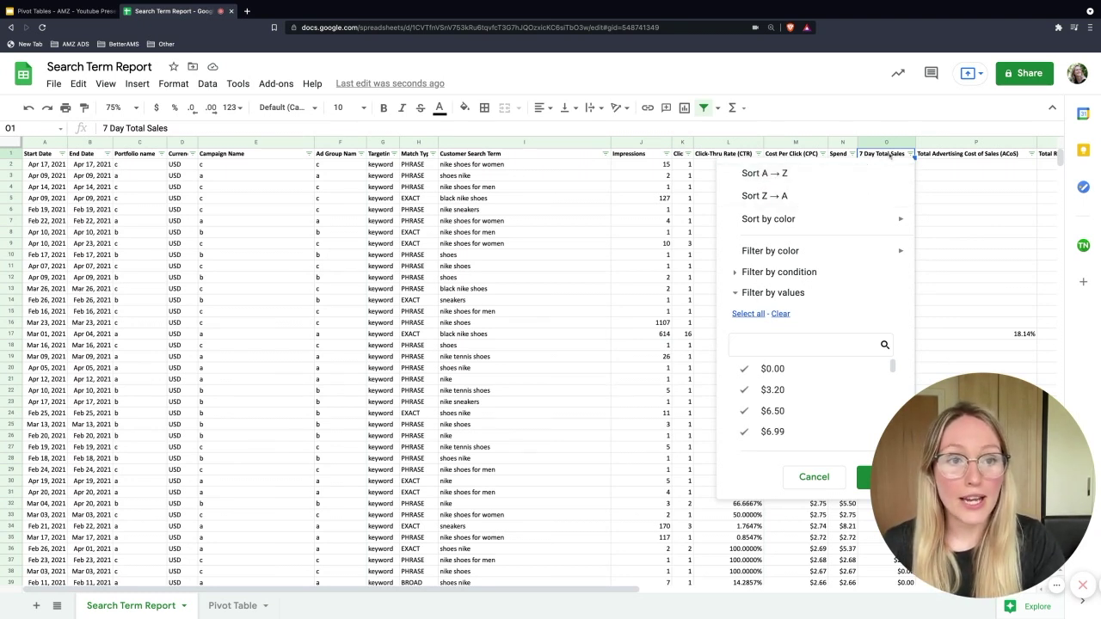
{"action": "left_click", "coordinate": [781, 197]}
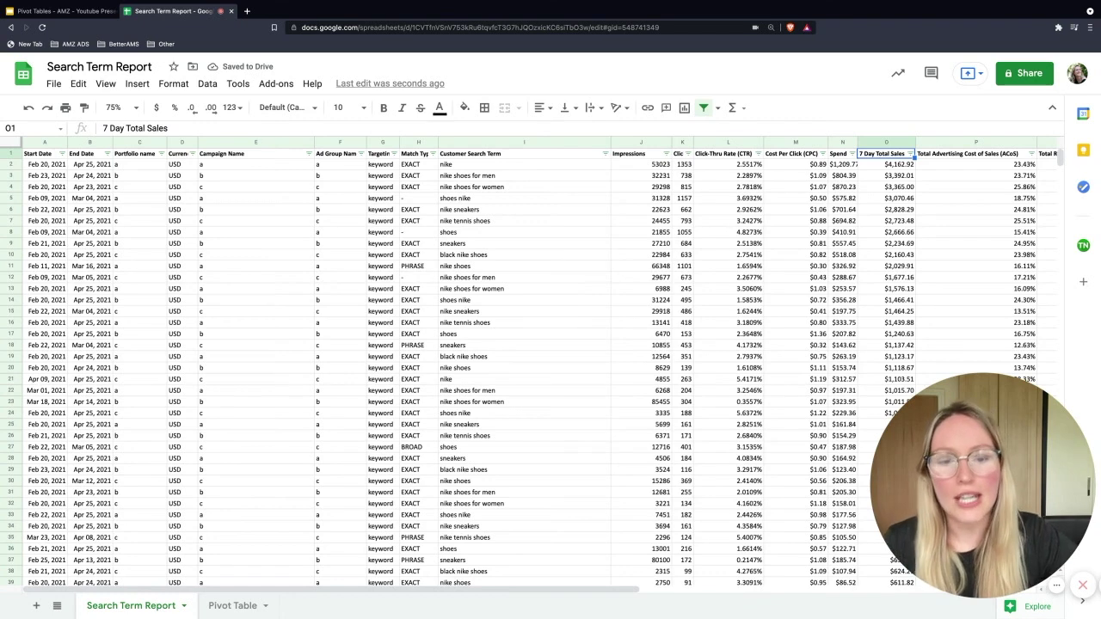
{"action": "left_click", "coordinate": [465, 166]}
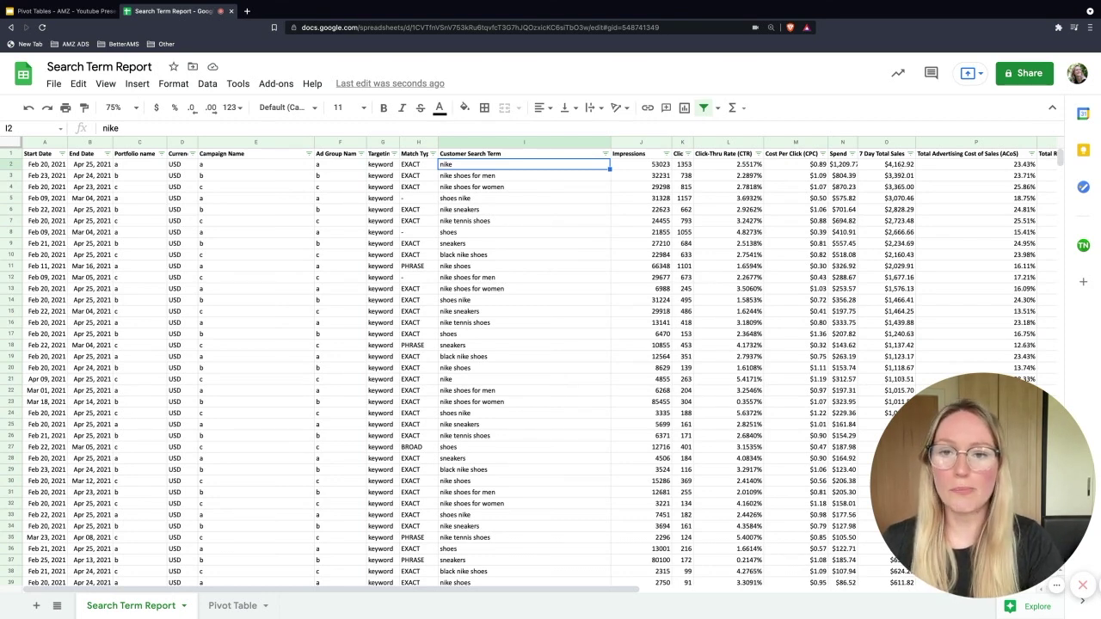
Bold the nike search terms in rows 21, 40 and 61.
{"action": "left_click", "coordinate": [459, 384]}
{"action": "key", "text": "ctrl+b"}
{"action": "scroll", "coordinate": [462, 447], "scroll_direction": "down", "scroll_amount": 2}
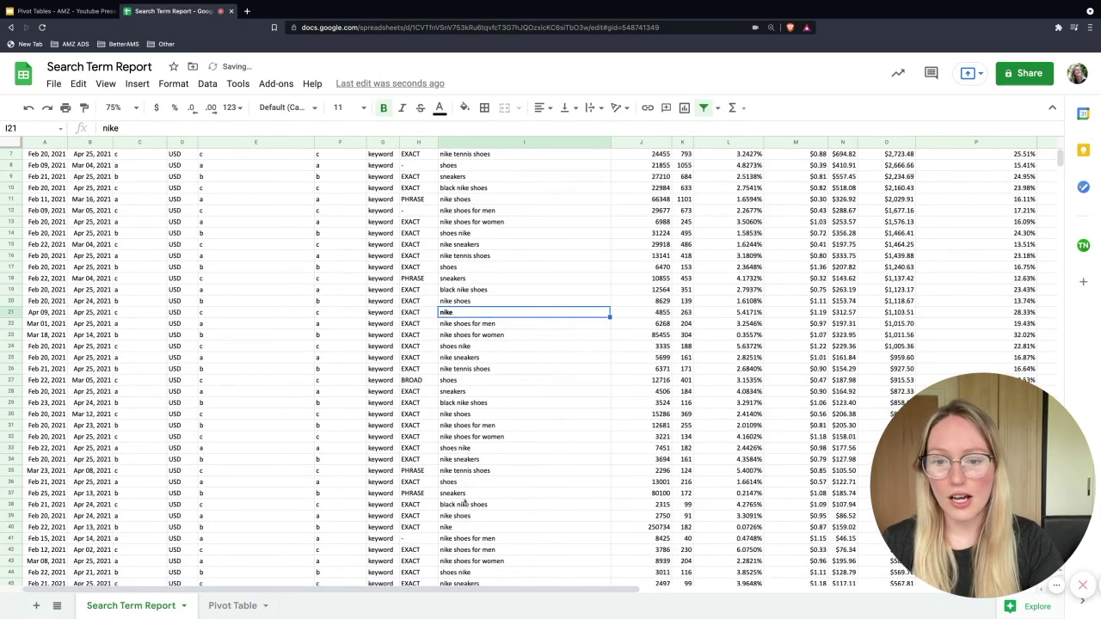
{"action": "left_click", "coordinate": [457, 529]}
{"action": "scroll", "coordinate": [537, 514], "scroll_direction": "up", "scroll_amount": 2}
{"action": "scroll", "coordinate": [519, 281], "scroll_direction": "down", "scroll_amount": 10}
{"action": "left_click", "coordinate": [482, 495]}
{"action": "key", "text": "ctrl+b"}
{"action": "scroll", "coordinate": [478, 496], "scroll_direction": "up", "scroll_amount": 10}
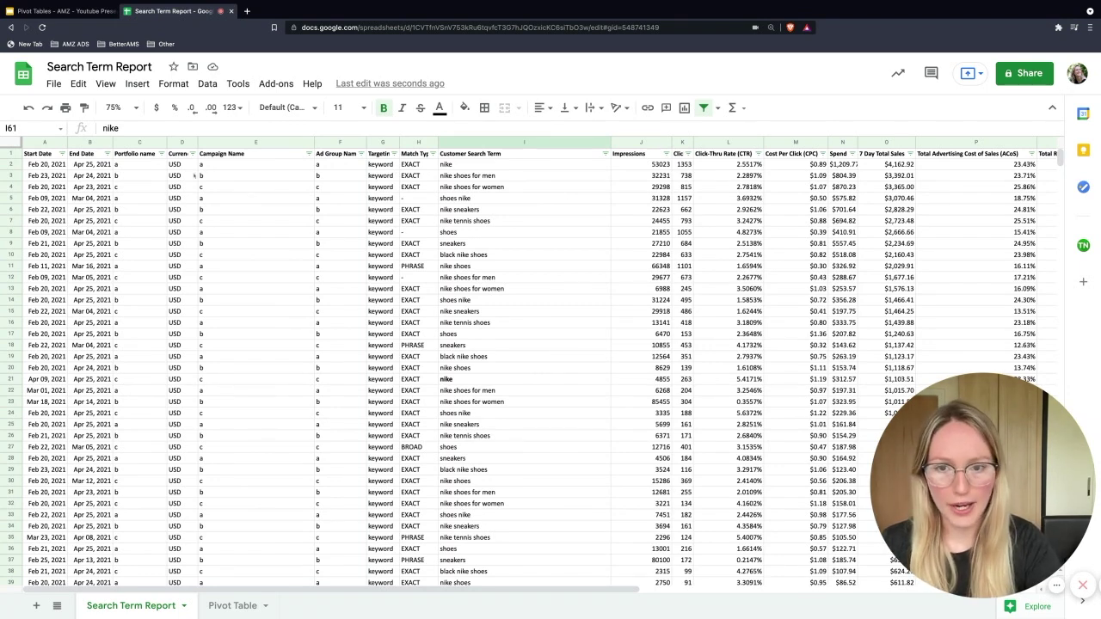
Bold the targeting, match type and search term cells in rows 2 and 21.
{"action": "left_click_drag", "start_coordinate": [380, 164], "coordinate": [460, 170]}
{"action": "key", "text": "ctrl+b"}
{"action": "left_click_drag", "start_coordinate": [447, 383], "coordinate": [399, 384]}
{"action": "key", "text": "ctrl+b"}
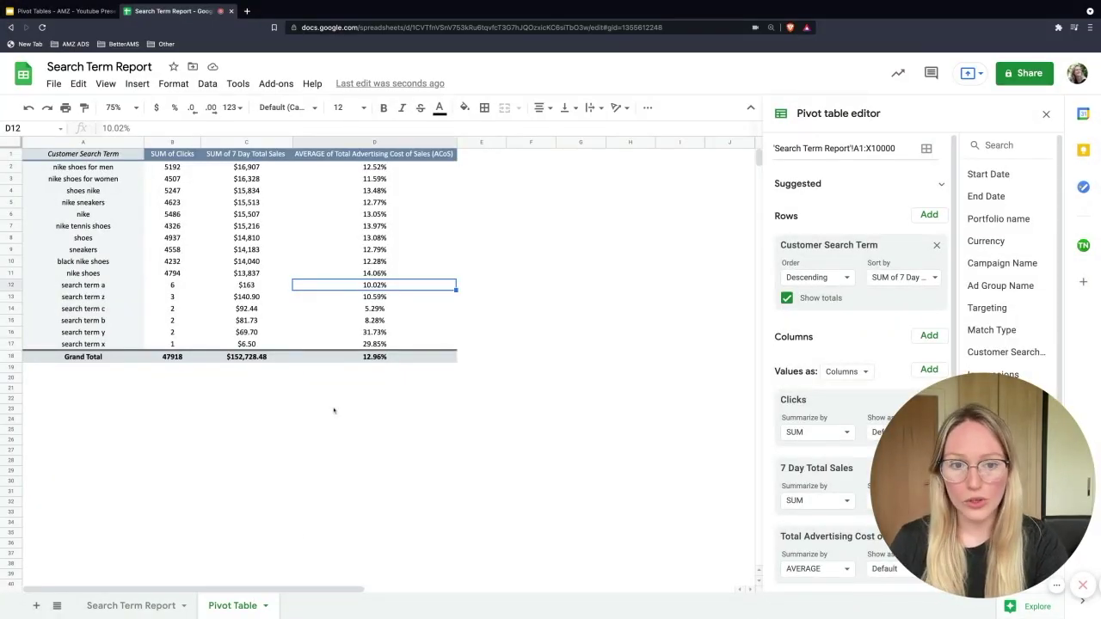
{"action": "left_click_drag", "start_coordinate": [90, 155], "coordinate": [86, 296]}
{"action": "left_click_drag", "start_coordinate": [177, 168], "coordinate": [342, 323]}
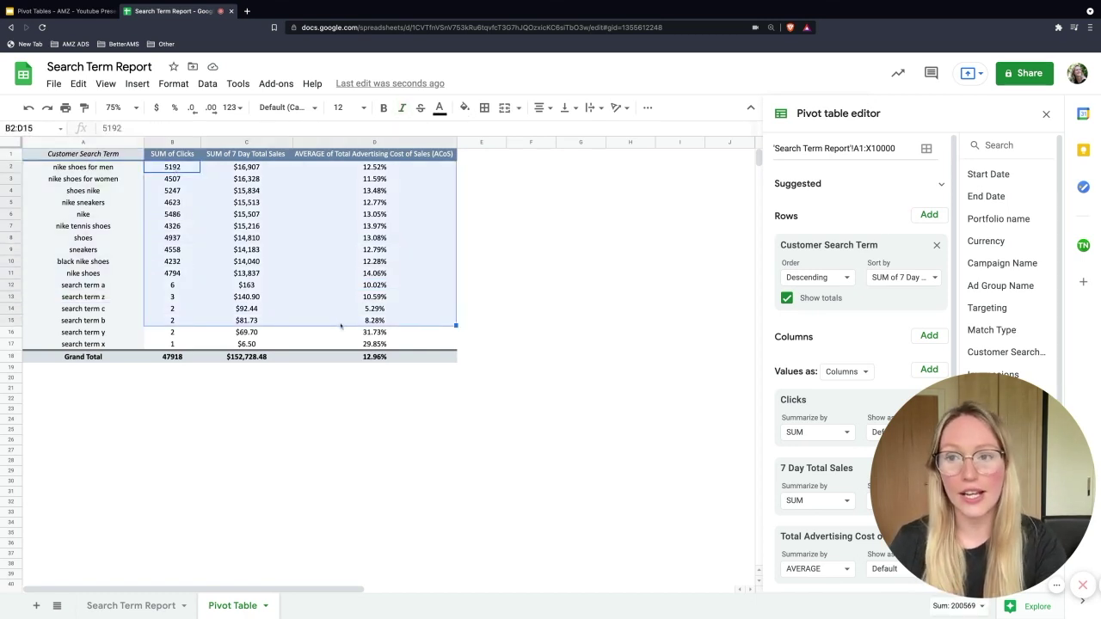
{"action": "left_click", "coordinate": [167, 606]}
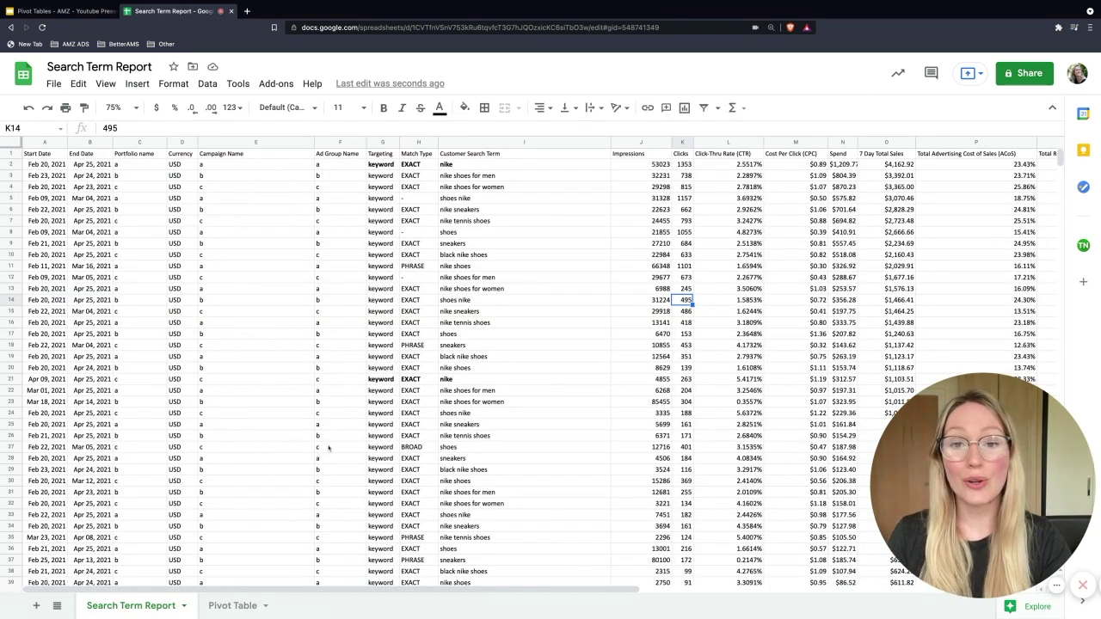
Create a pivot table from the report data on a new sheet.
{"action": "left_click", "coordinate": [207, 85]}
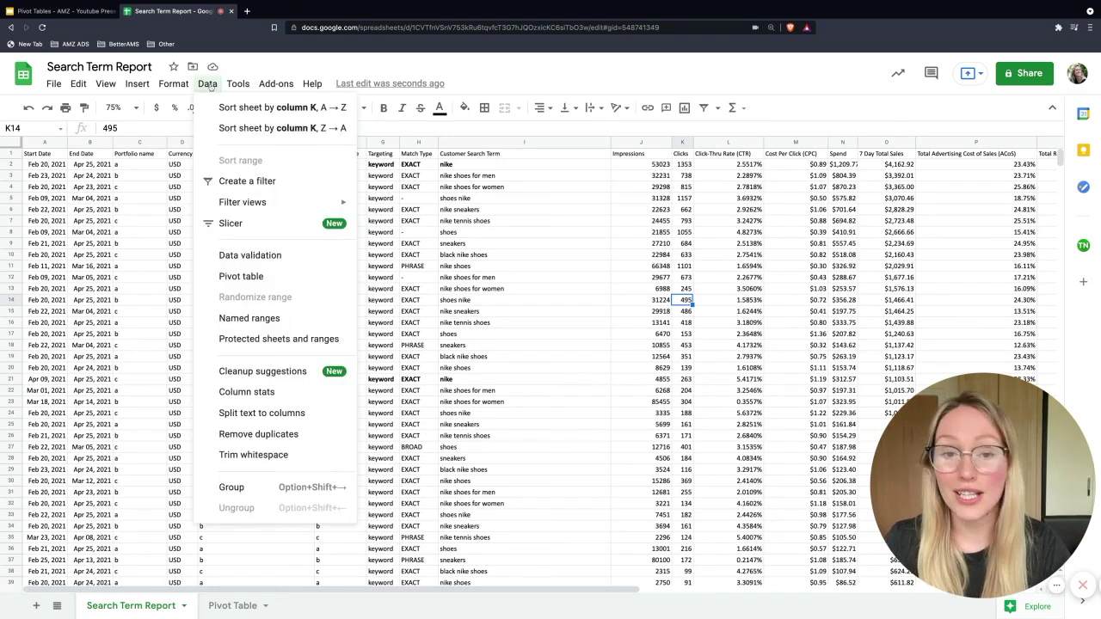
{"action": "left_click", "coordinate": [241, 276]}
{"action": "left_click", "coordinate": [616, 417]}
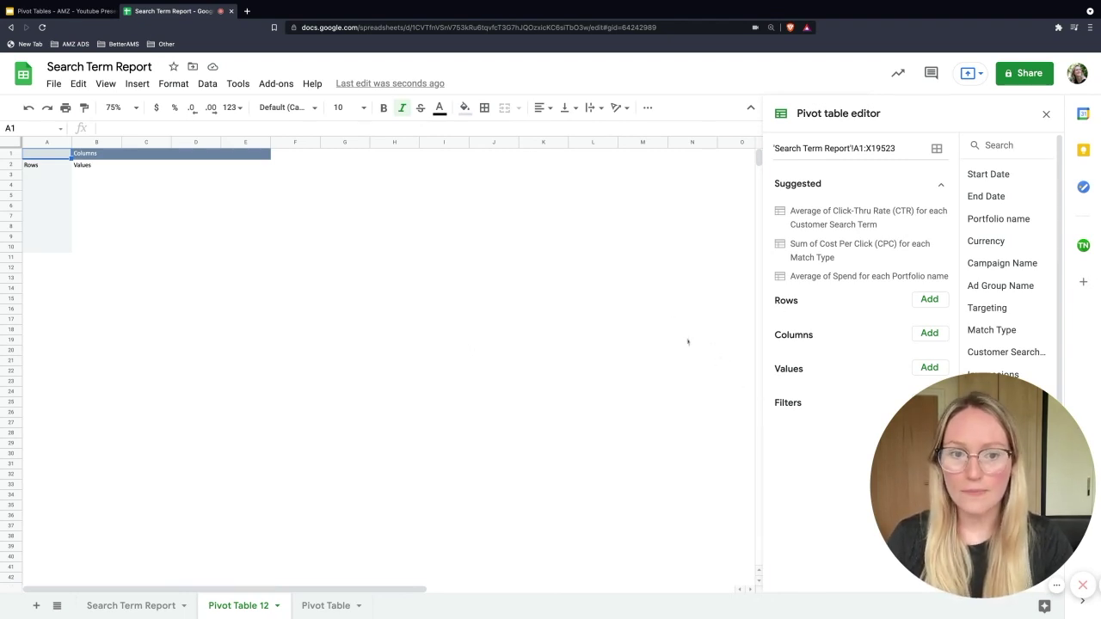
Add Customer Search Term as the pivot rows and widen column A to fit.
{"action": "left_click", "coordinate": [929, 300]}
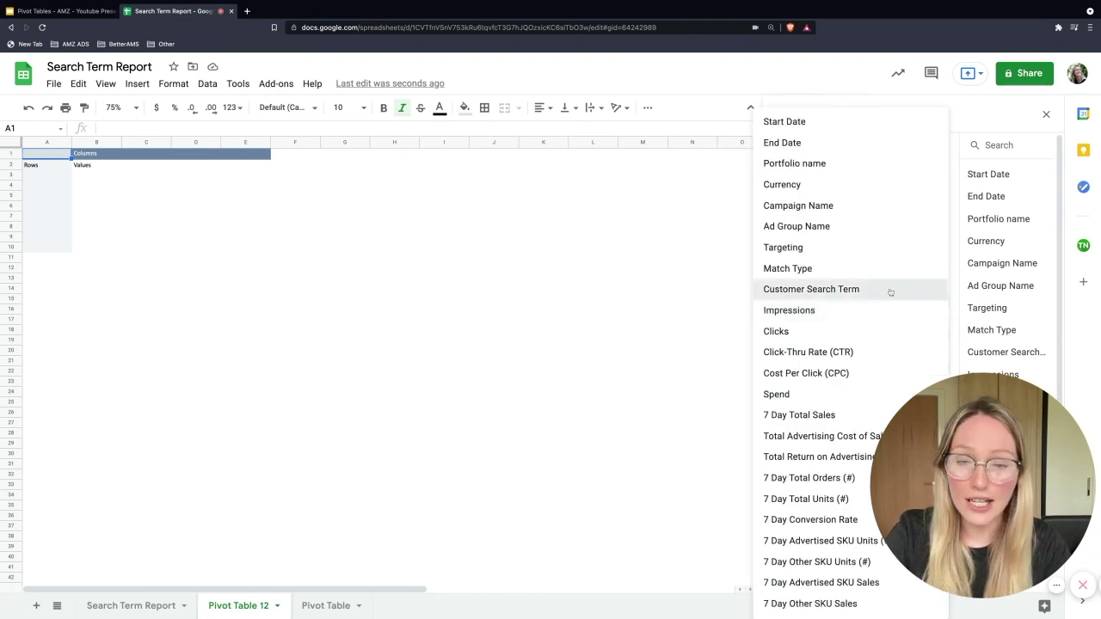
{"action": "left_click", "coordinate": [889, 290]}
{"action": "left_click_drag", "start_coordinate": [73, 142], "coordinate": [163, 142]}
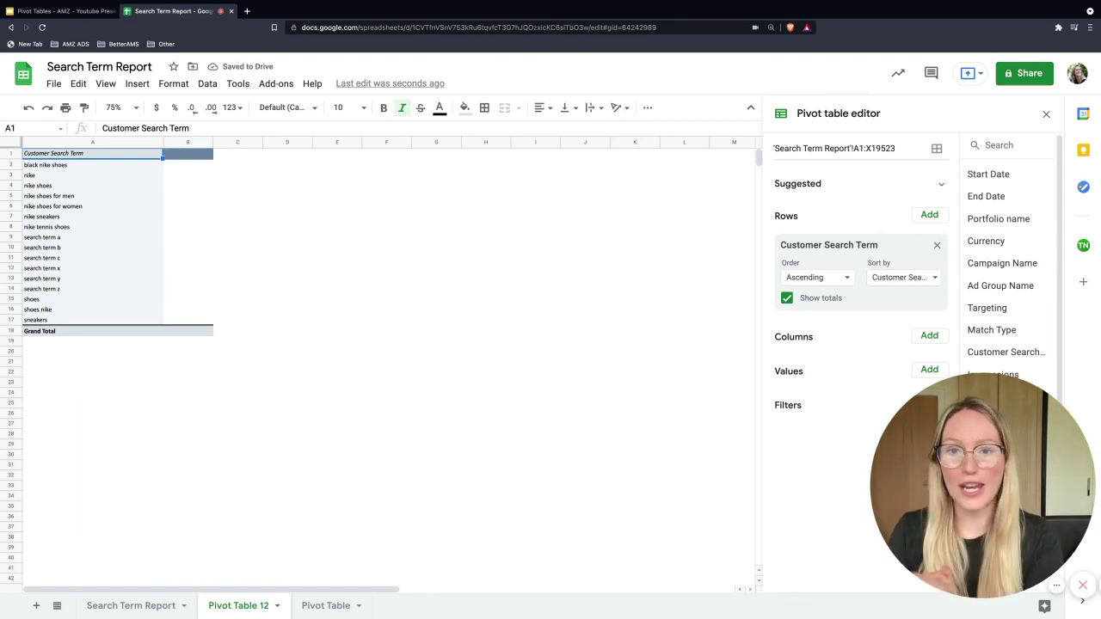
{"action": "left_click_drag", "start_coordinate": [980, 486], "coordinate": [507, 445]}
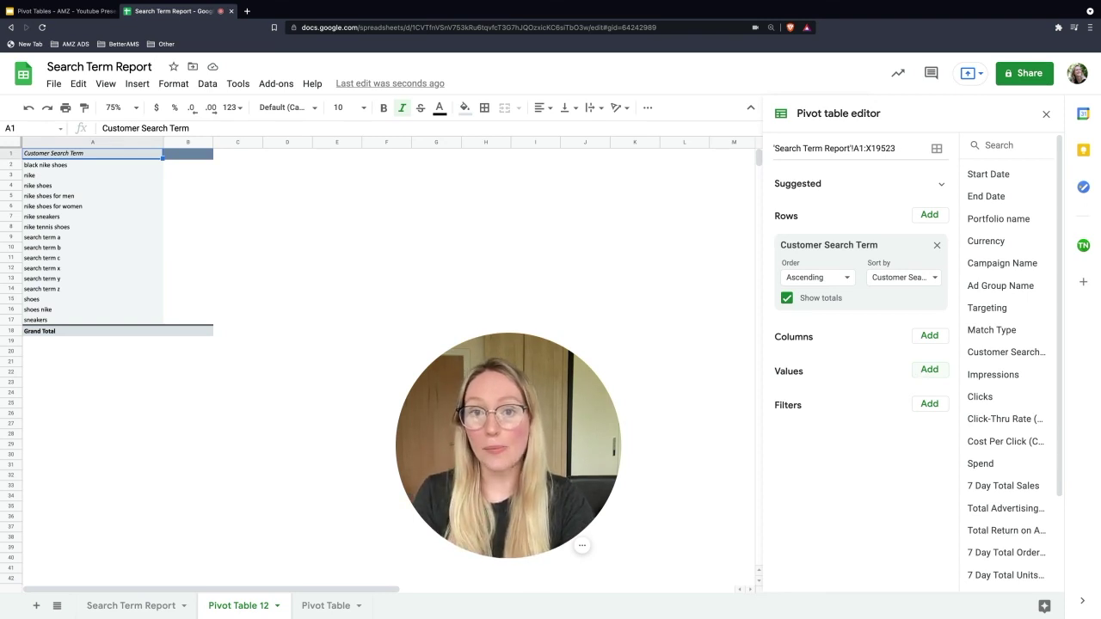
Add summed Impressions and Clicks as pivot values.
{"action": "left_click", "coordinate": [929, 369]}
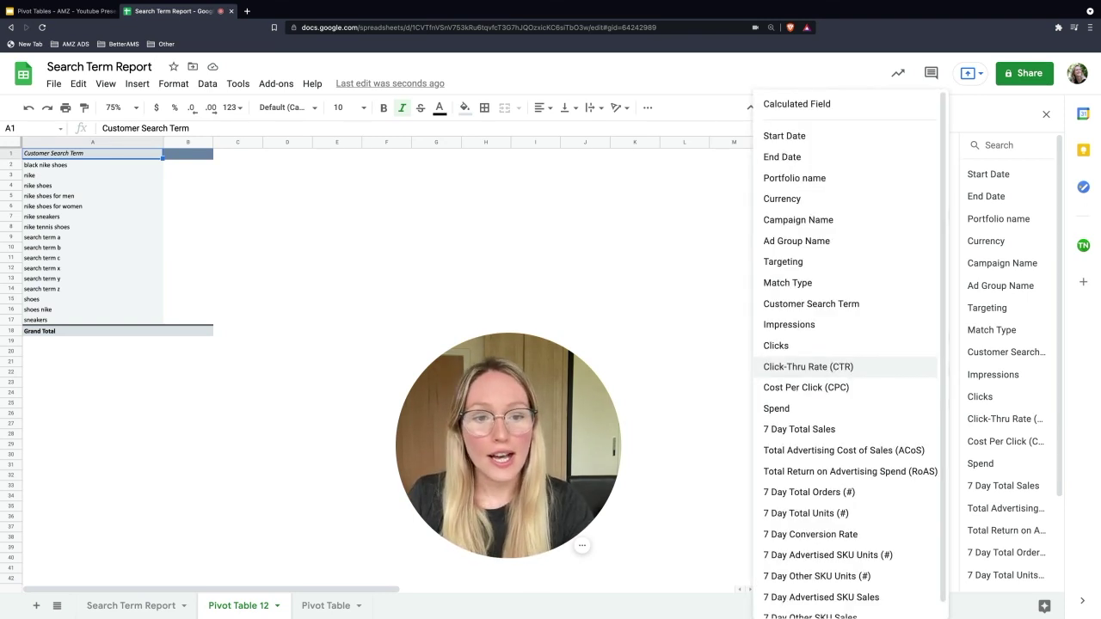
{"action": "left_click", "coordinate": [788, 325]}
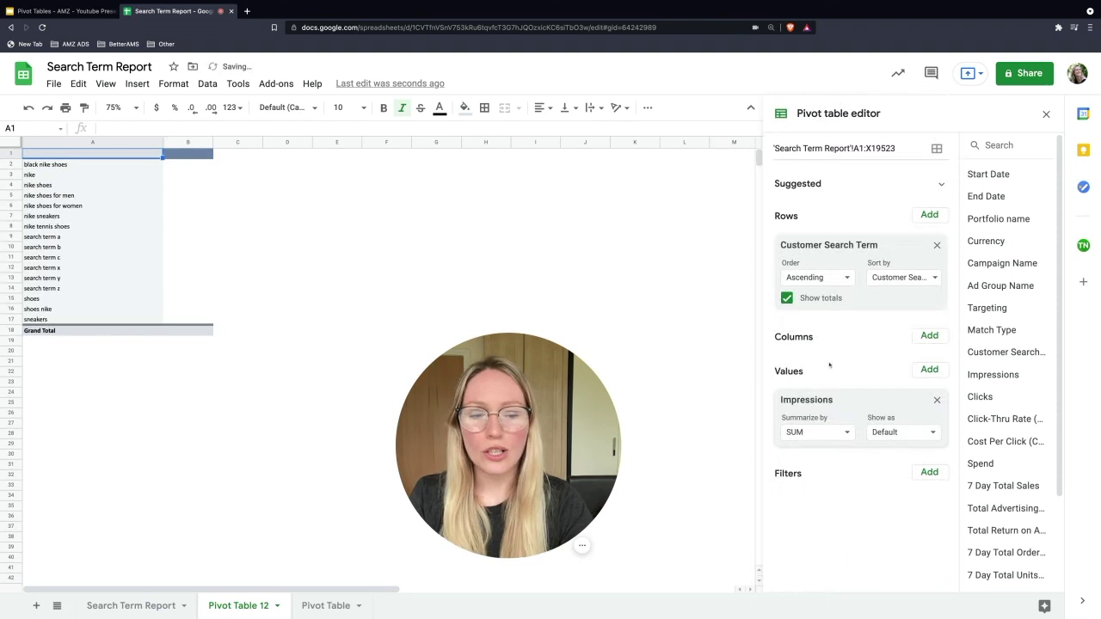
{"action": "left_click", "coordinate": [935, 377]}
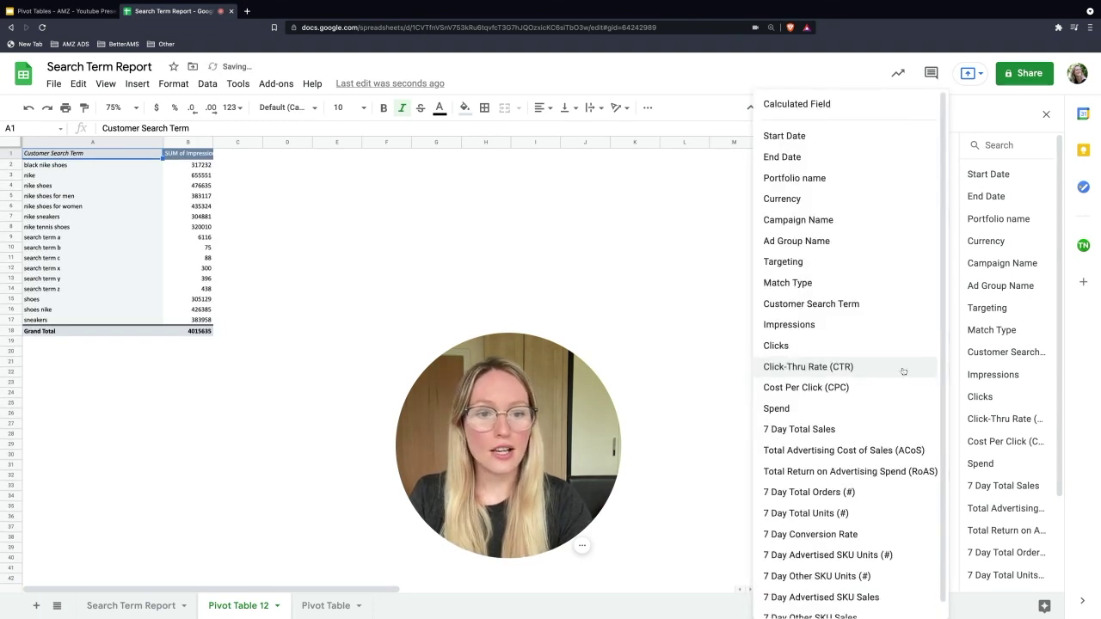
{"action": "left_click", "coordinate": [811, 347]}
{"action": "left_click", "coordinate": [921, 370]}
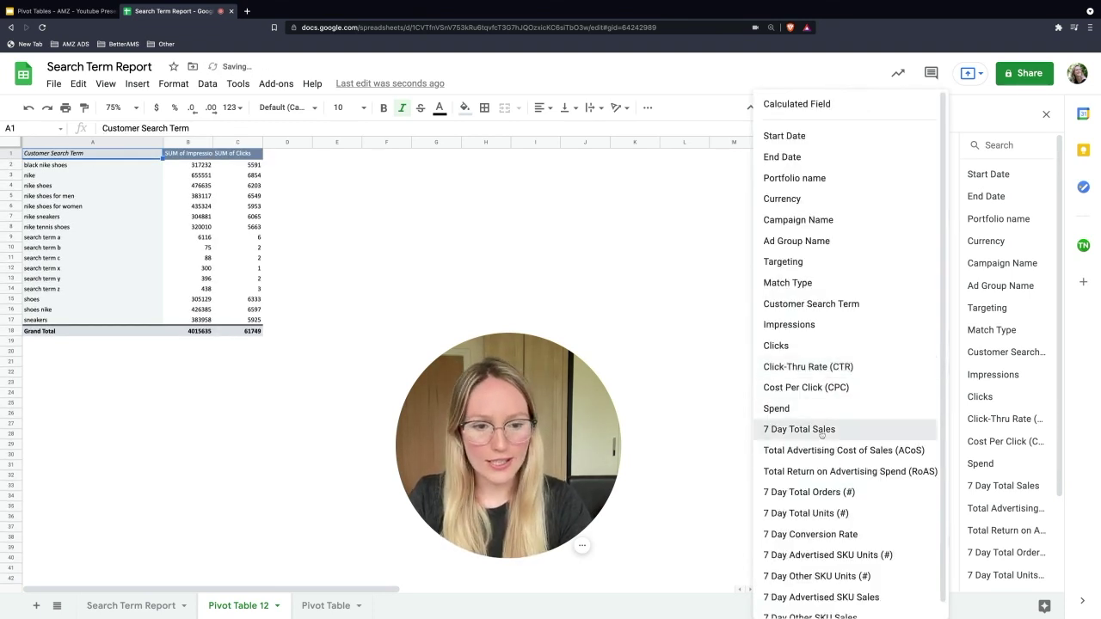
Add 7 Day Total Sales, Spend, Cost Per Click (CPC) and ACoS as pivot values.
{"action": "left_click", "coordinate": [860, 429]}
{"action": "left_click", "coordinate": [932, 370]}
{"action": "left_click", "coordinate": [859, 409]}
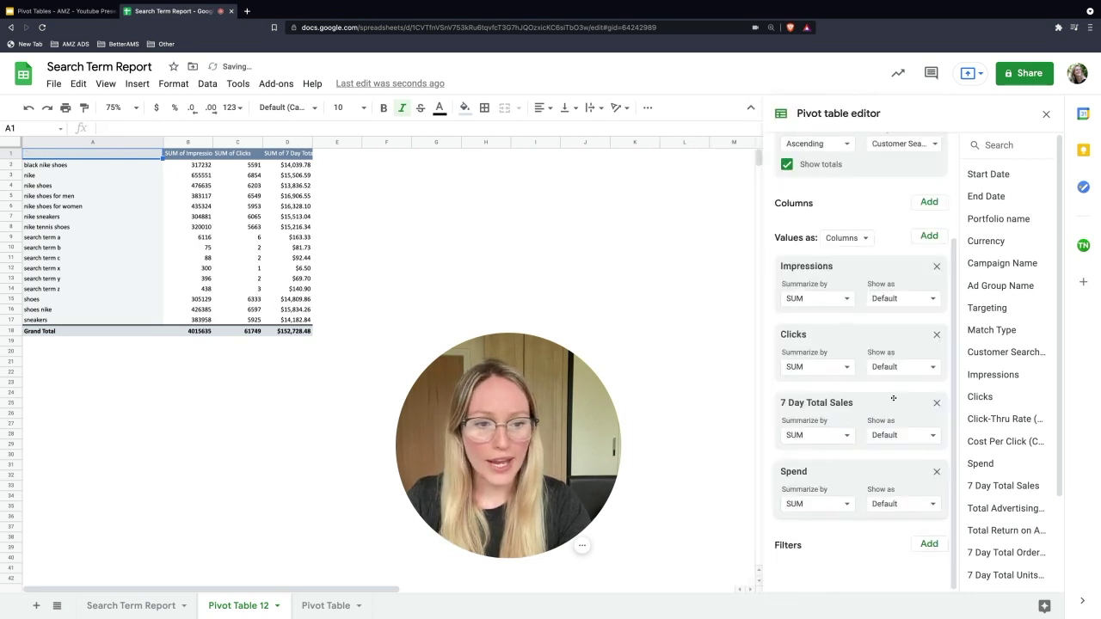
{"action": "left_click", "coordinate": [917, 236]}
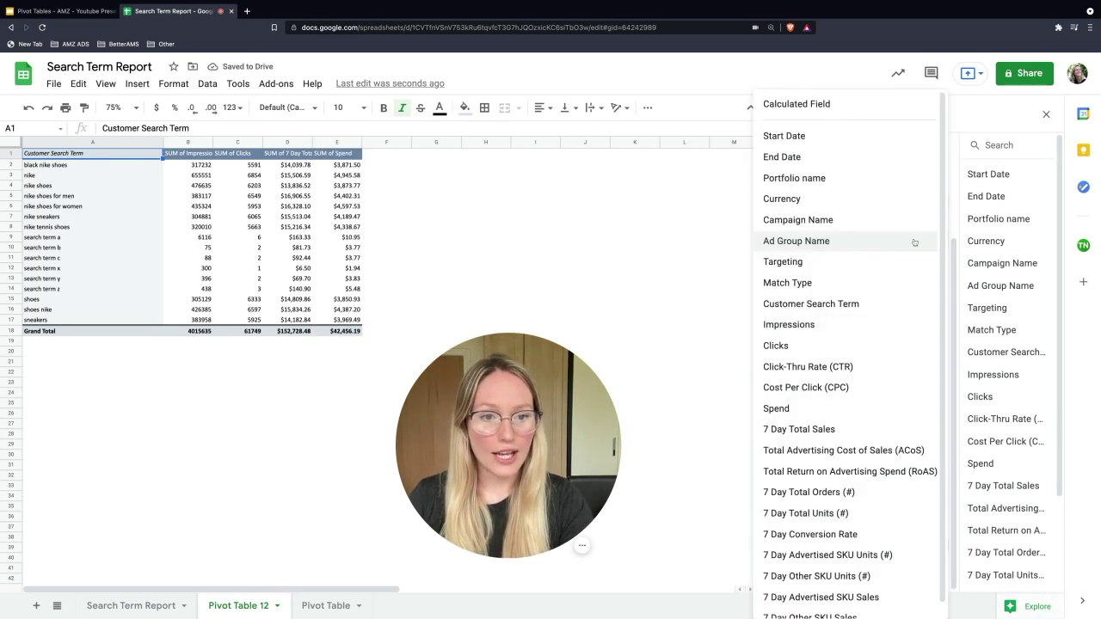
{"action": "left_click", "coordinate": [851, 388]}
{"action": "left_click", "coordinate": [928, 236]}
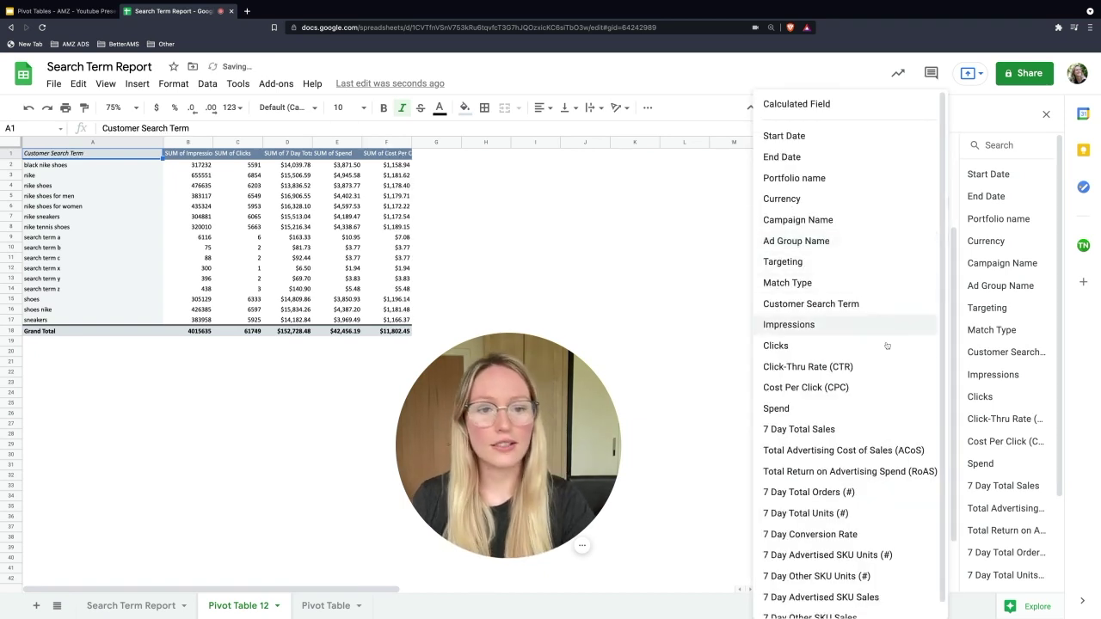
{"action": "scroll", "coordinate": [860, 344], "scroll_direction": "down", "scroll_amount": 1}
{"action": "left_click", "coordinate": [873, 439]}
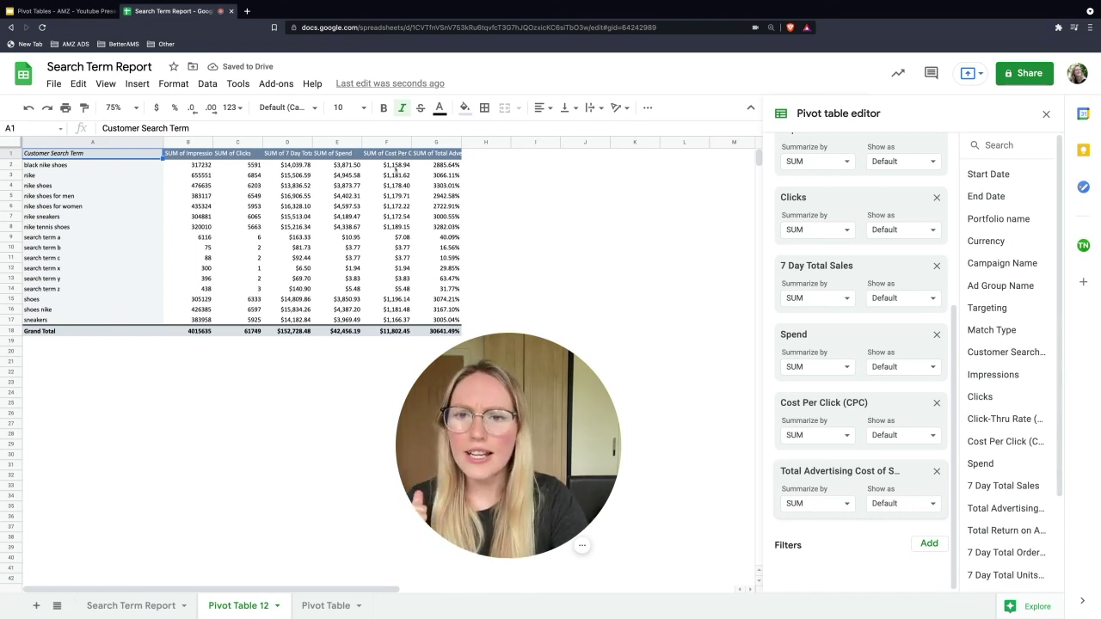
{"action": "left_click", "coordinate": [428, 166]}
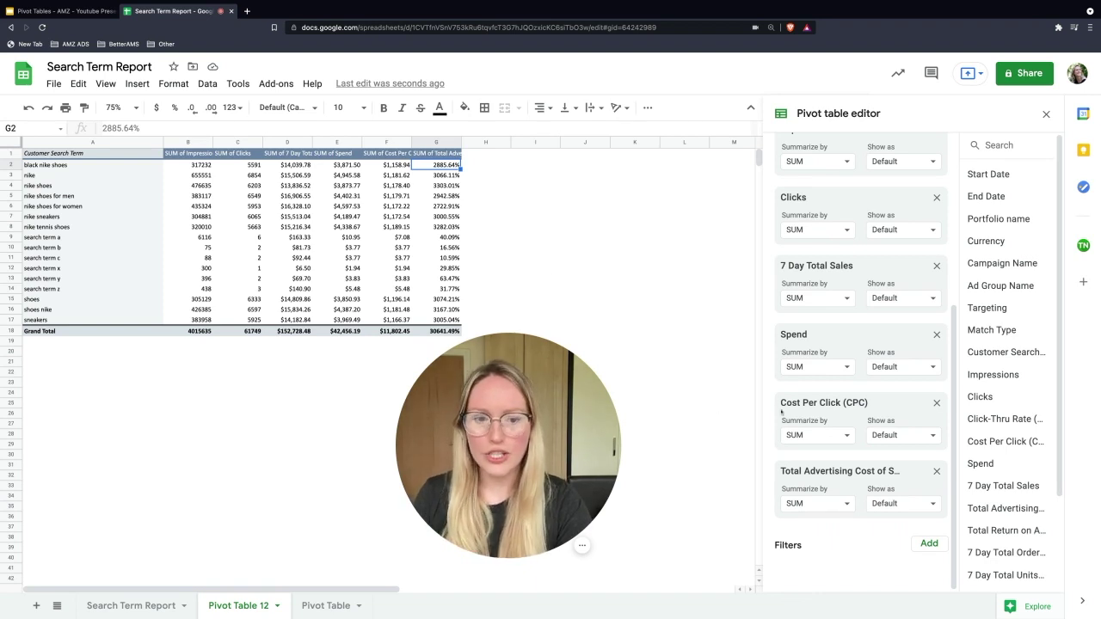
Summarize CPC and ACoS by AVERAGE, and add a Customer Search Term filter.
{"action": "left_click", "coordinate": [815, 434]}
{"action": "left_click", "coordinate": [808, 244]}
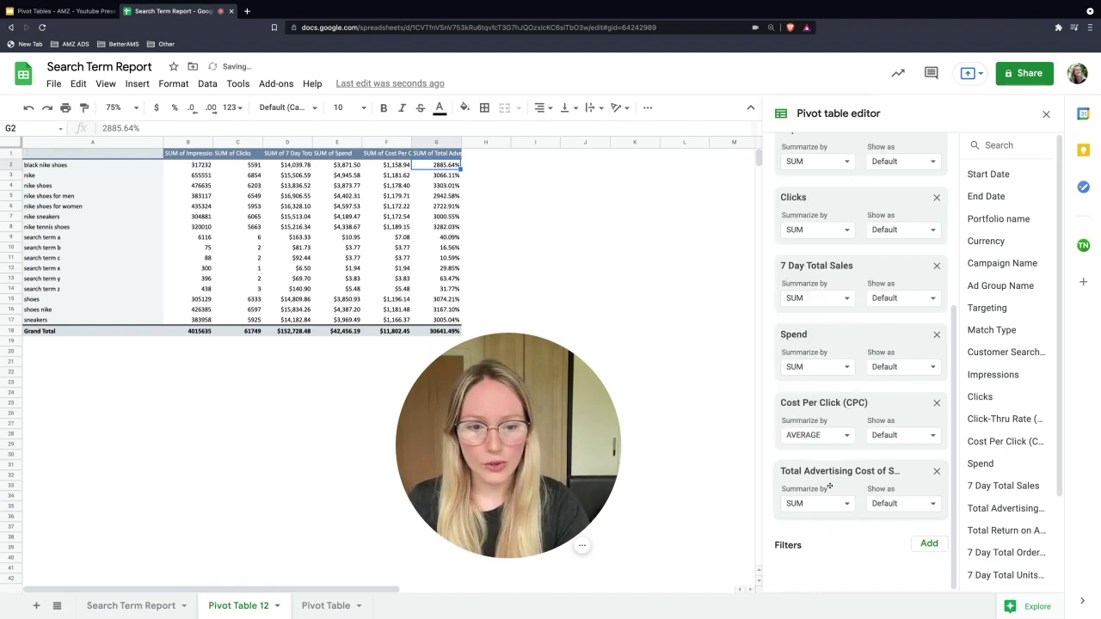
{"action": "left_click", "coordinate": [817, 503]}
{"action": "left_click", "coordinate": [819, 313]}
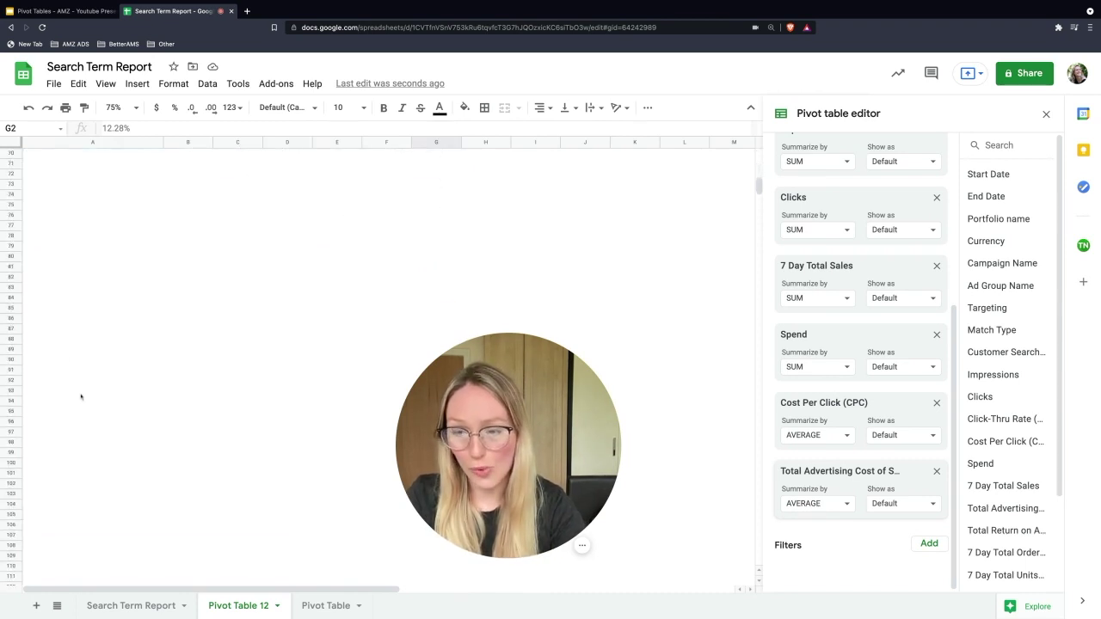
{"action": "left_click", "coordinate": [929, 543]}
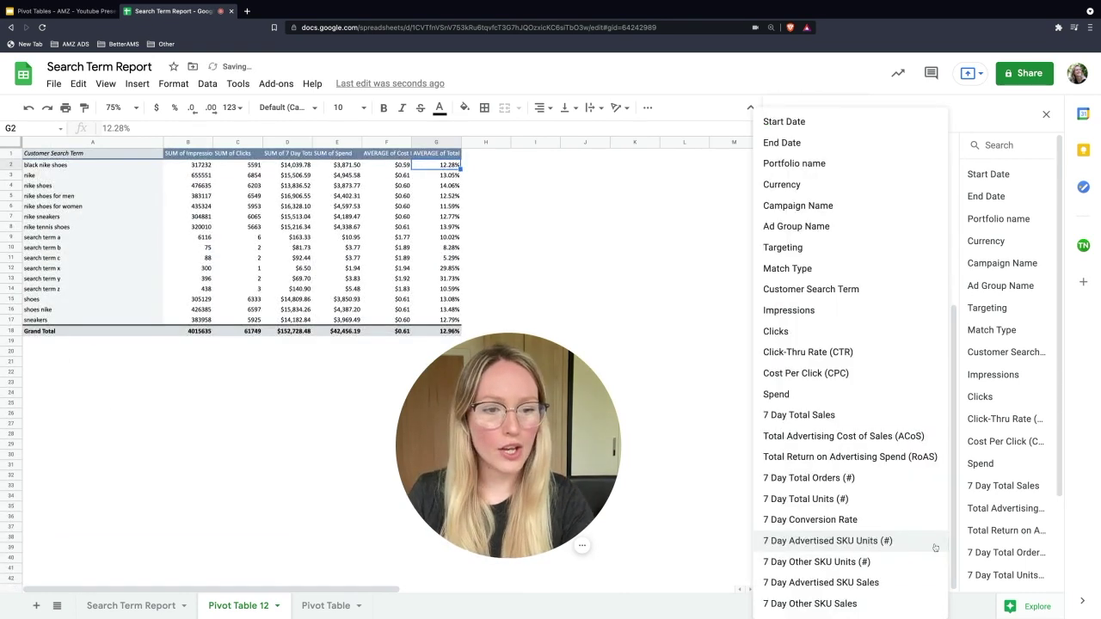
{"action": "left_click", "coordinate": [810, 290]}
Filter Customer Search Term to only the 8 values containing 'nike'.
{"action": "scroll", "coordinate": [860, 524], "scroll_direction": "down", "scroll_amount": 1}
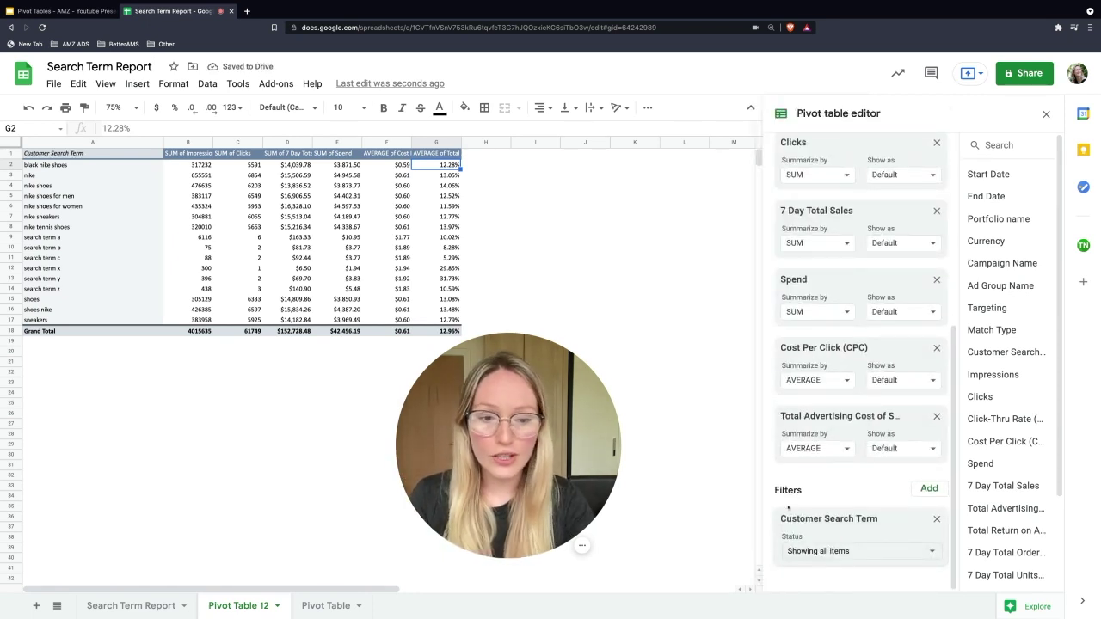
{"action": "left_click", "coordinate": [877, 550]}
{"action": "left_click", "coordinate": [846, 435]}
{"action": "type", "text": "nike"}
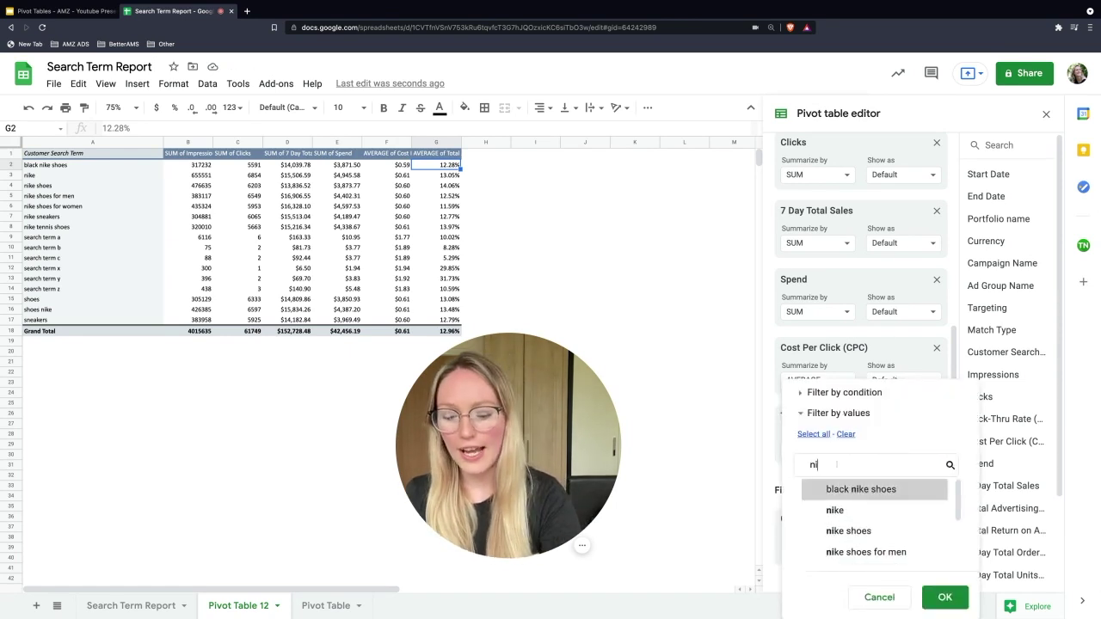
{"action": "left_click", "coordinate": [813, 434]}
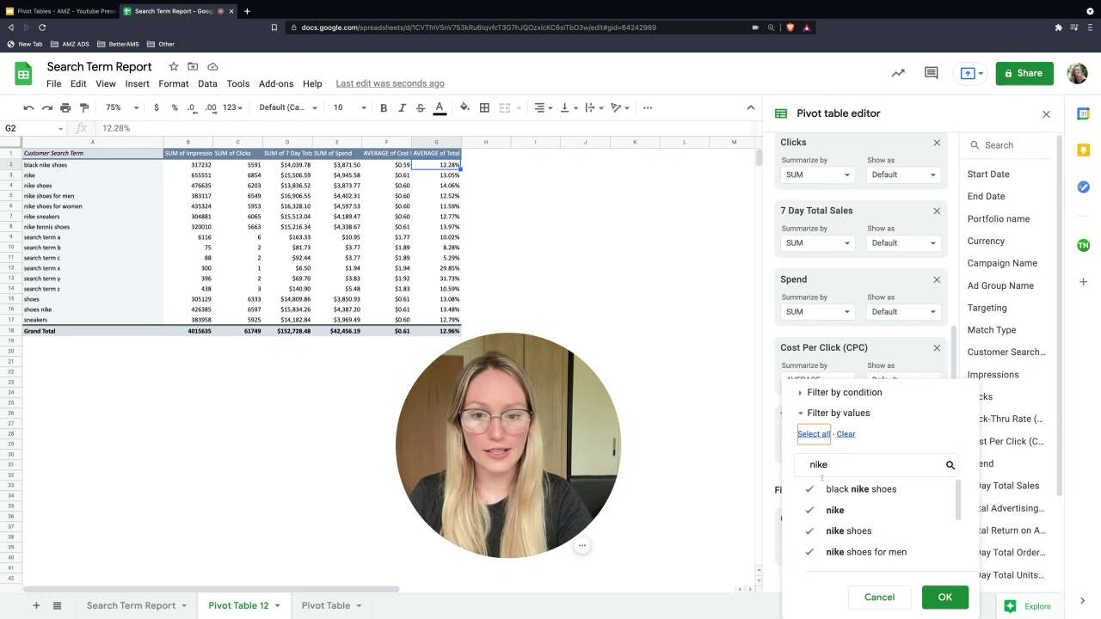
{"action": "scroll", "coordinate": [898, 496], "scroll_direction": "down", "scroll_amount": 2}
{"action": "scroll", "coordinate": [898, 496], "scroll_direction": "up", "scroll_amount": 2}
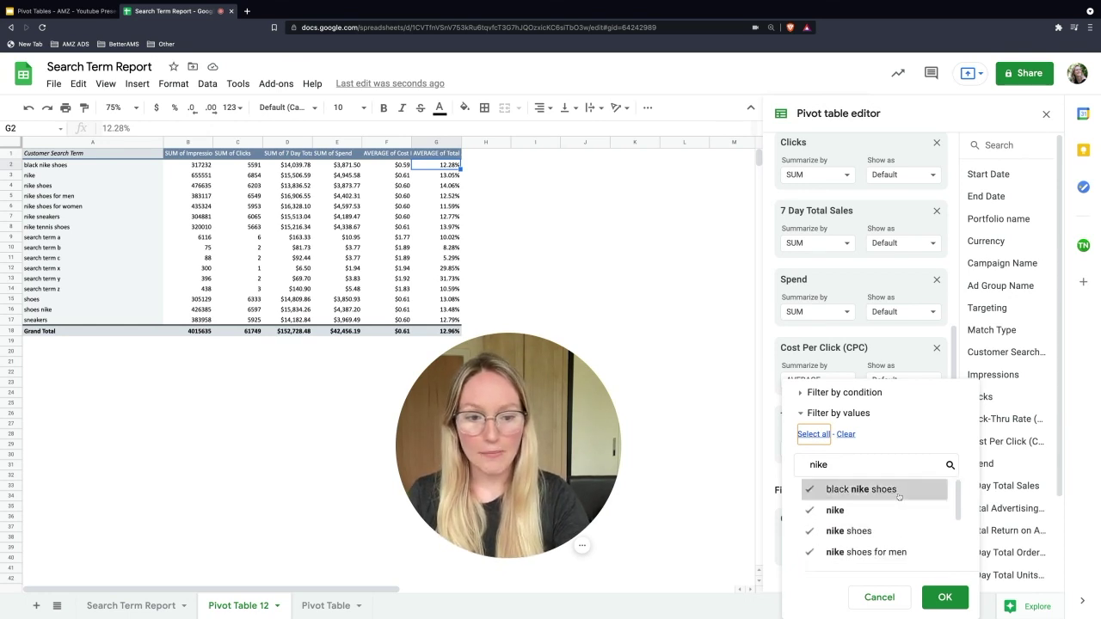
{"action": "scroll", "coordinate": [898, 496], "scroll_direction": "down", "scroll_amount": 2}
{"action": "left_click", "coordinate": [940, 596]}
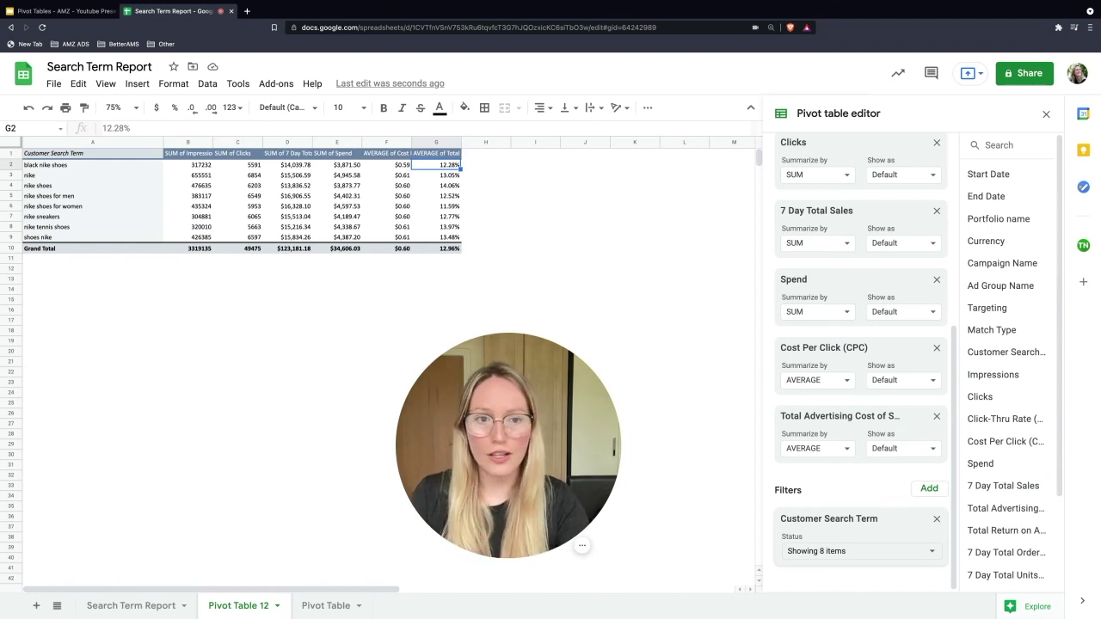
{"action": "scroll", "coordinate": [891, 444], "scroll_direction": "up", "scroll_amount": 5}
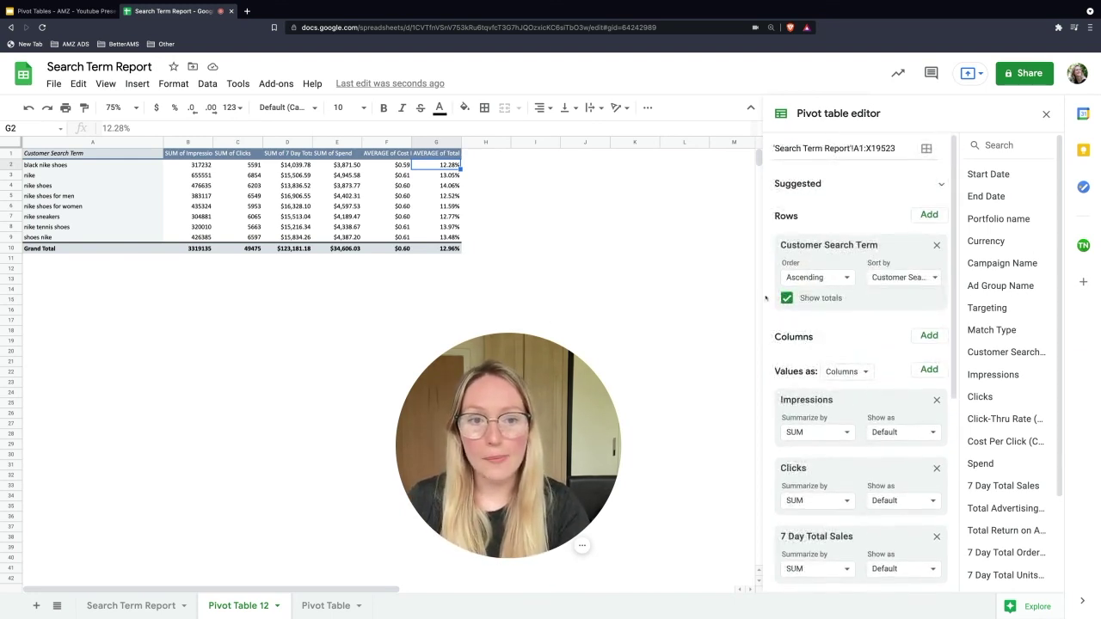
Sort the search term rows descending by SUM of 7 Day Total Sales.
{"action": "left_click", "coordinate": [839, 282]}
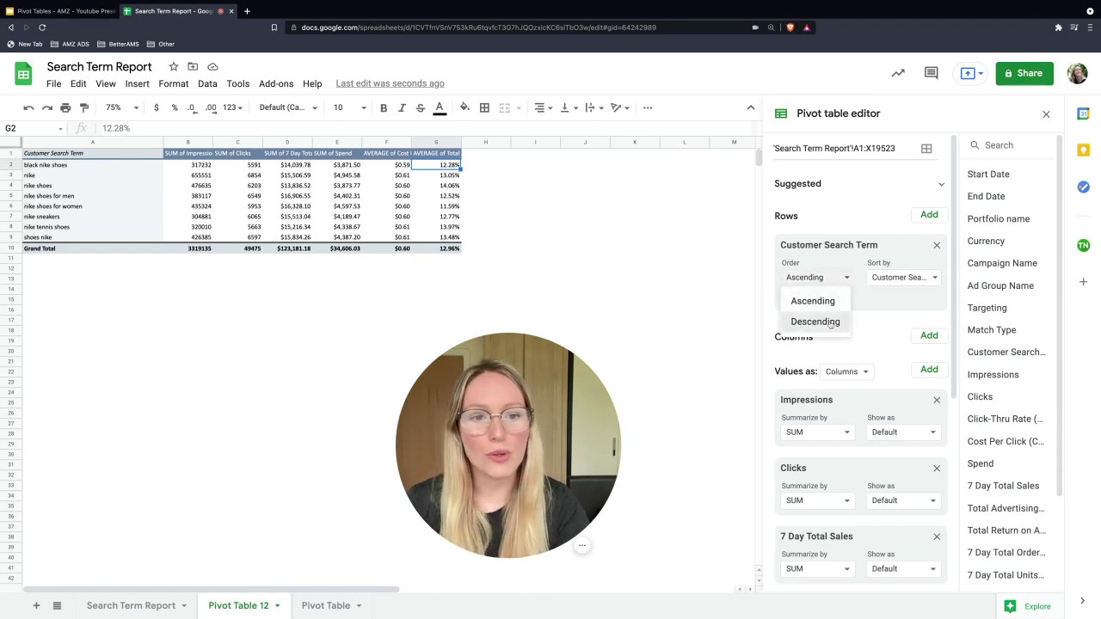
{"action": "left_click", "coordinate": [830, 322]}
{"action": "left_click", "coordinate": [903, 276]}
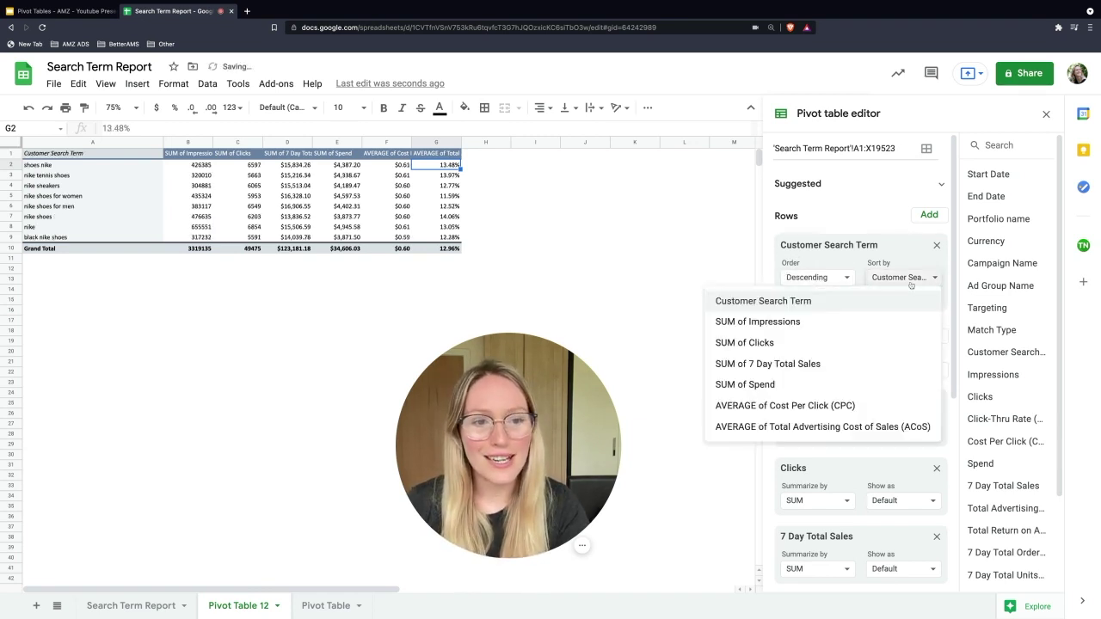
{"action": "left_click", "coordinate": [813, 364]}
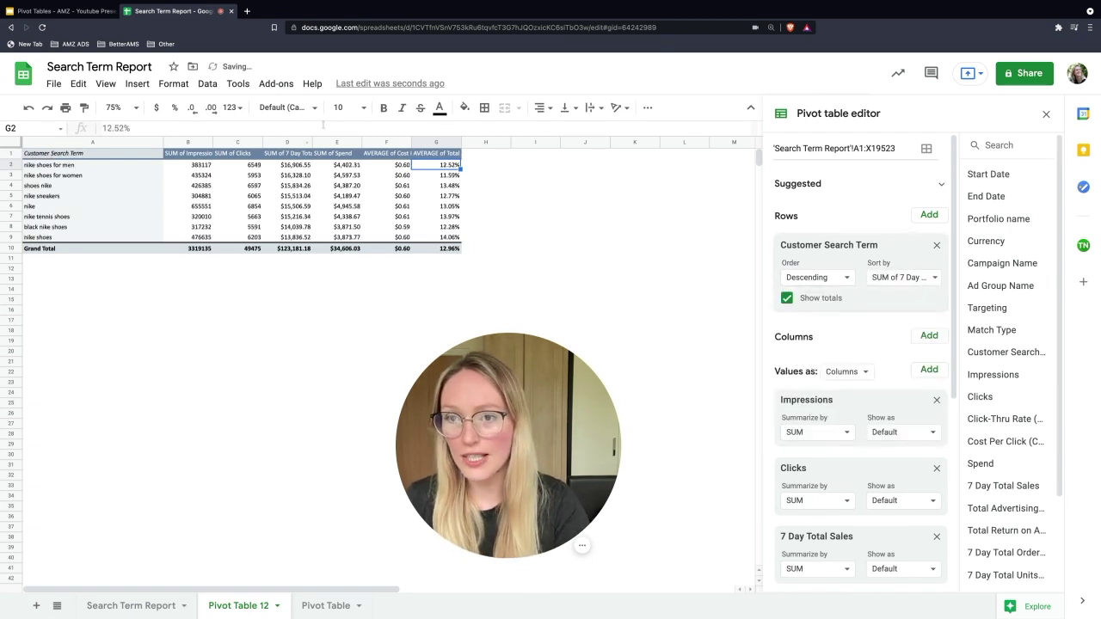
Widen column D and add a filter to the pivot table range A1:G10.
{"action": "left_click_drag", "start_coordinate": [312, 142], "coordinate": [397, 248]}
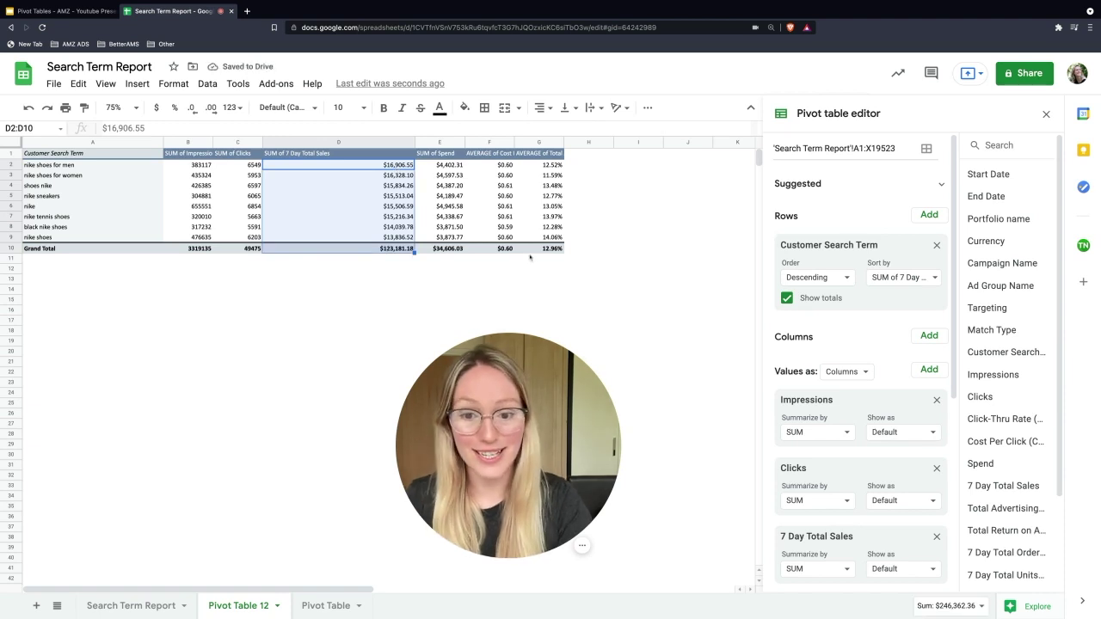
{"action": "left_click", "coordinate": [538, 195]}
{"action": "left_click_drag", "start_coordinate": [552, 250], "coordinate": [52, 153]}
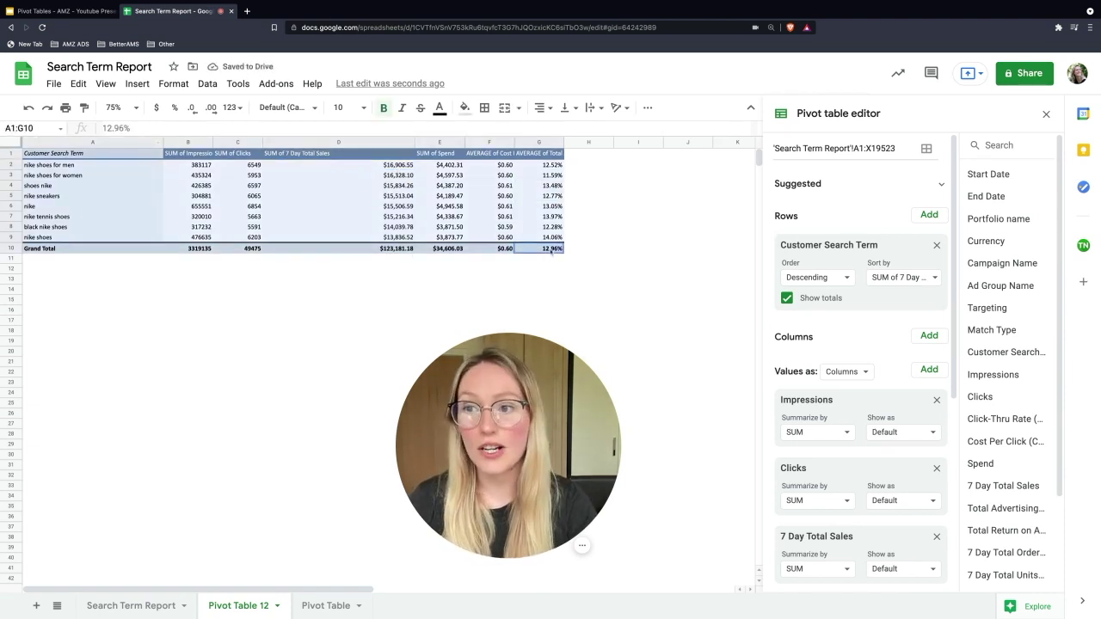
{"action": "left_click", "coordinate": [623, 133]}
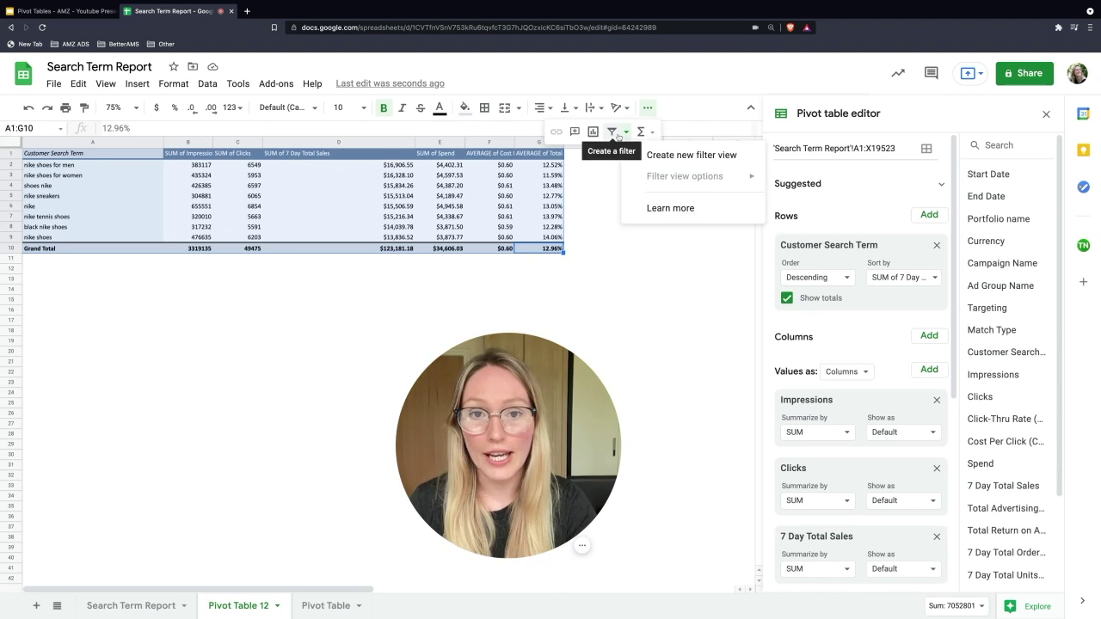
{"action": "left_click", "coordinate": [611, 132]}
{"action": "left_click", "coordinate": [458, 153]}
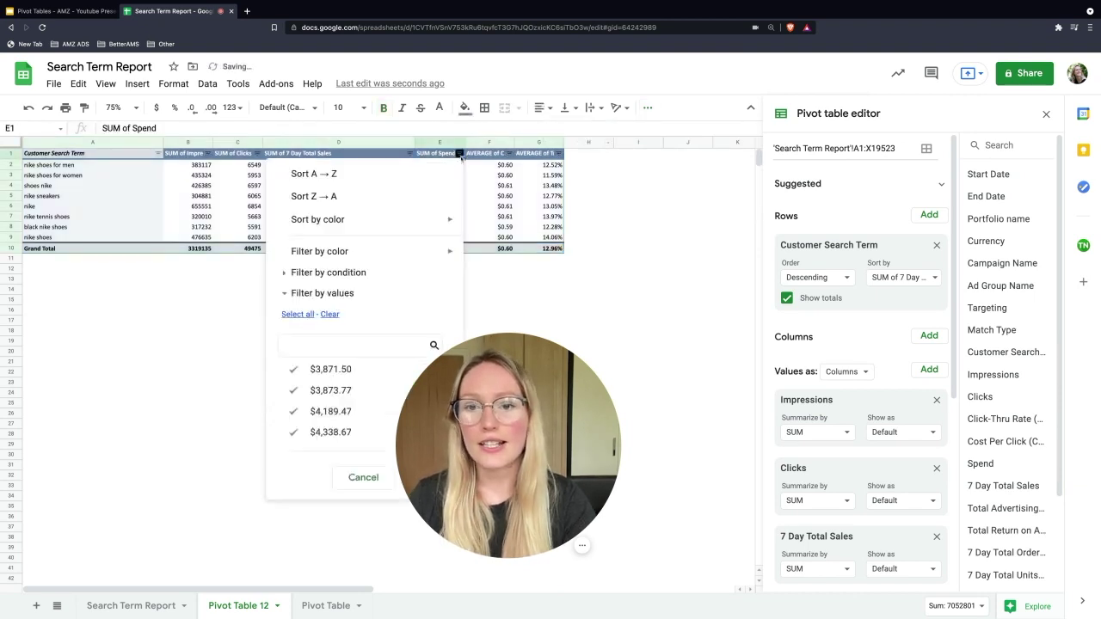
{"action": "left_click", "coordinate": [338, 174]}
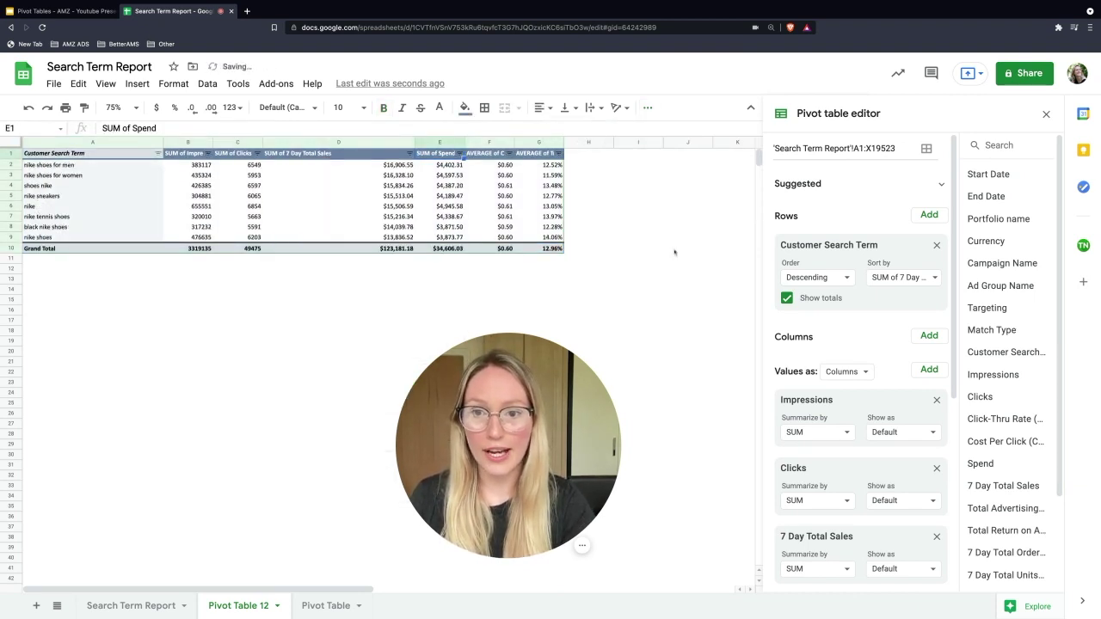